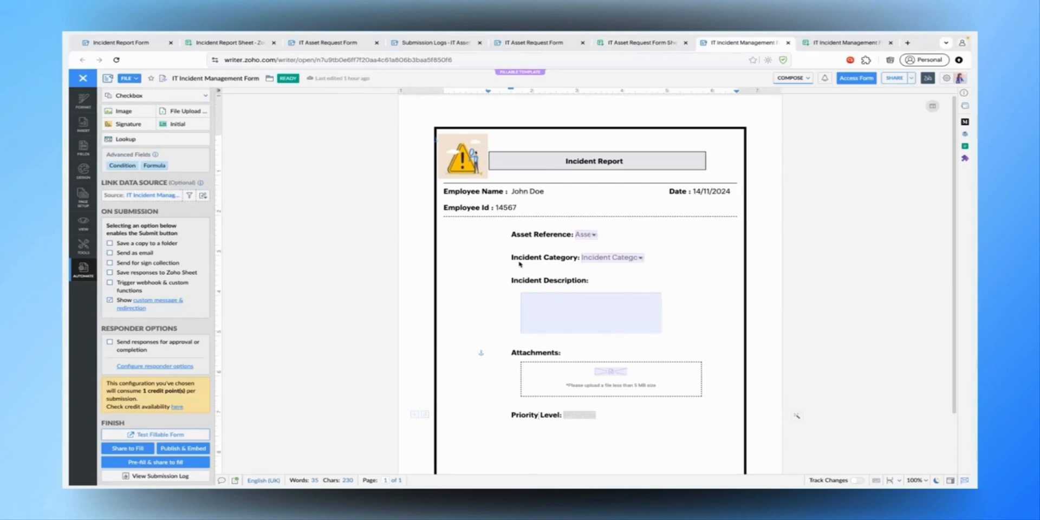
# Review the employee details in the incident report form and show the properties of the Asset Reference field.
pyautogui.click(534, 191)
pyautogui.scroll(-1, 535, 192)
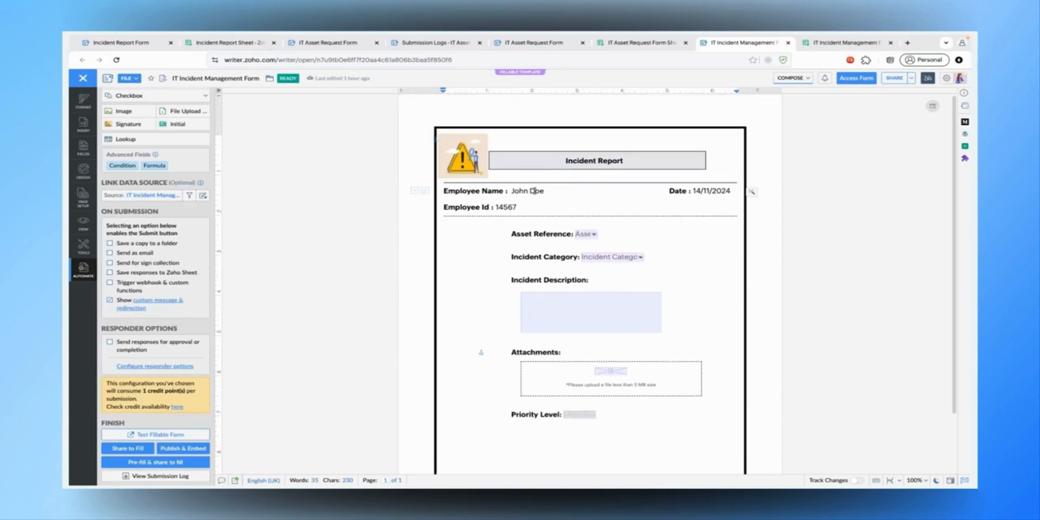
pyautogui.scroll(1, 535, 191)
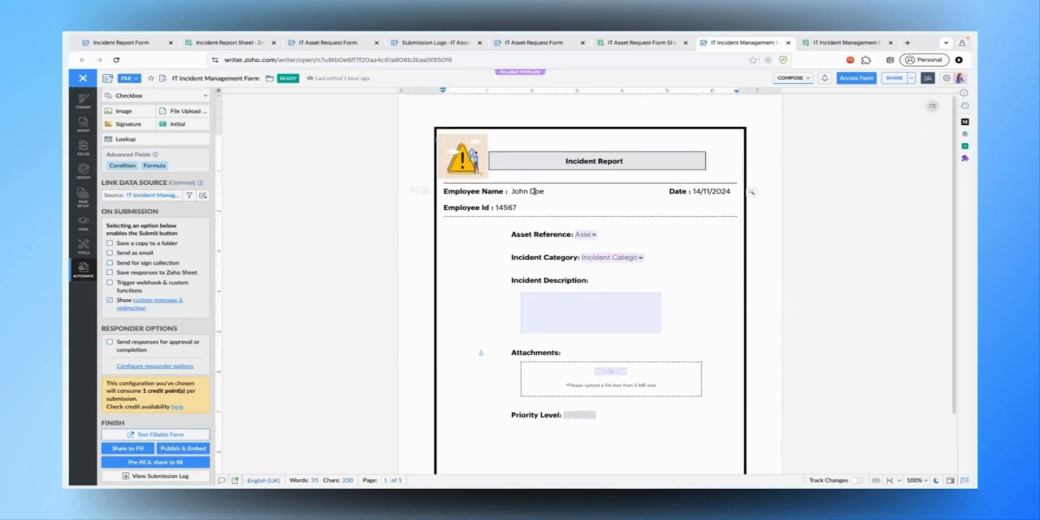
pyautogui.scroll(-1, 534, 191)
pyautogui.click(585, 212)
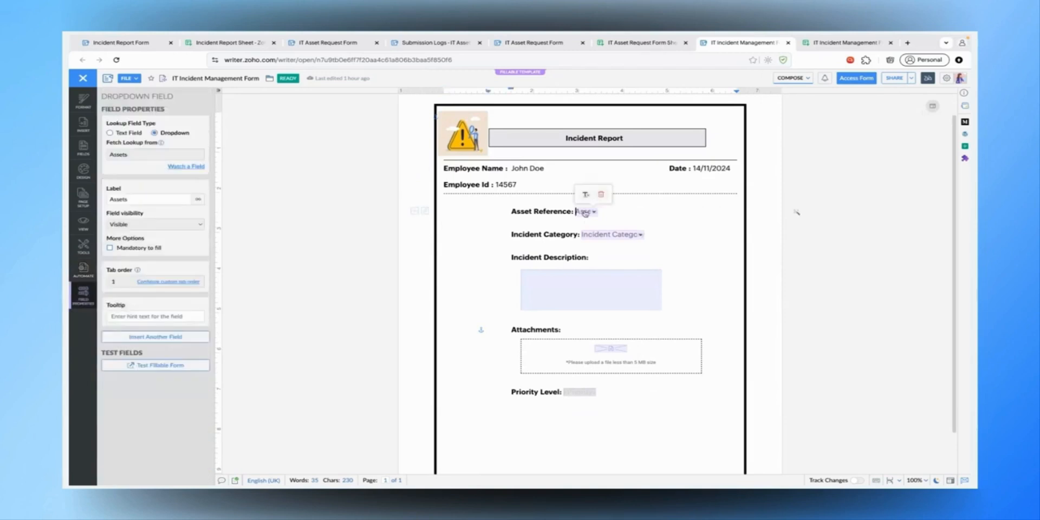
# Open the form's linked data source sheet, review its Assets, Incident Category and Priority columns, and return to the form.
pyautogui.click(89, 276)
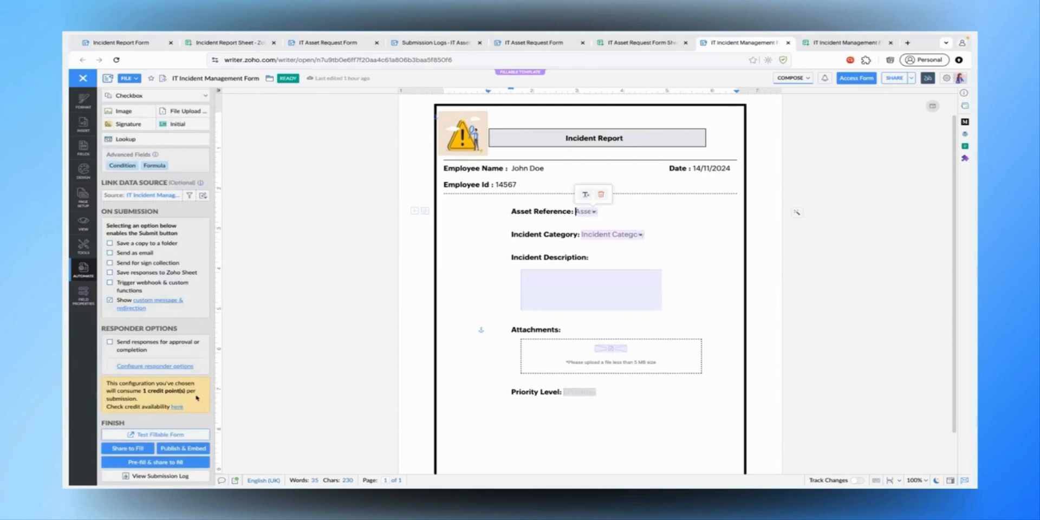
pyautogui.click(163, 197)
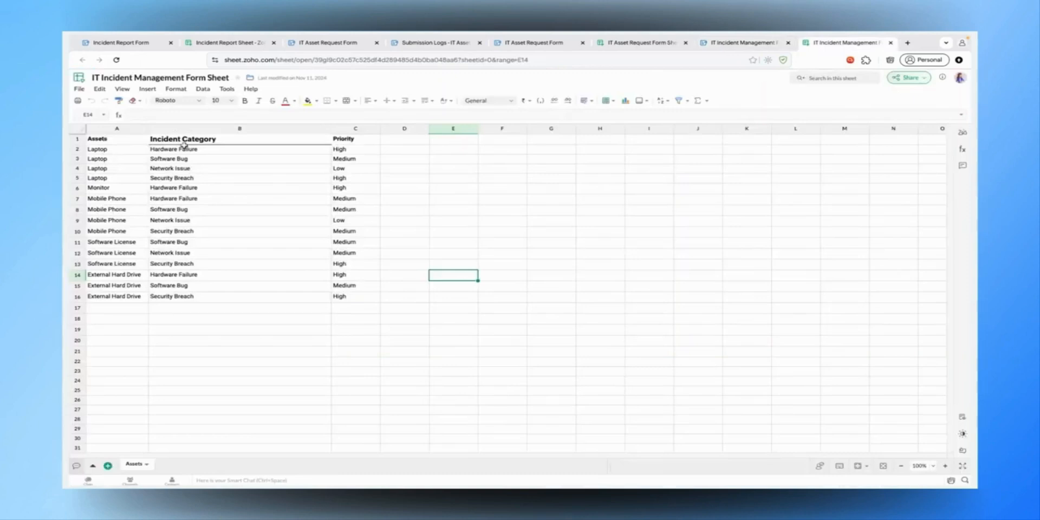
pyautogui.scroll(-2, 186, 183)
pyautogui.scroll(2, 186, 181)
pyautogui.hscroll(1, 187, 181)
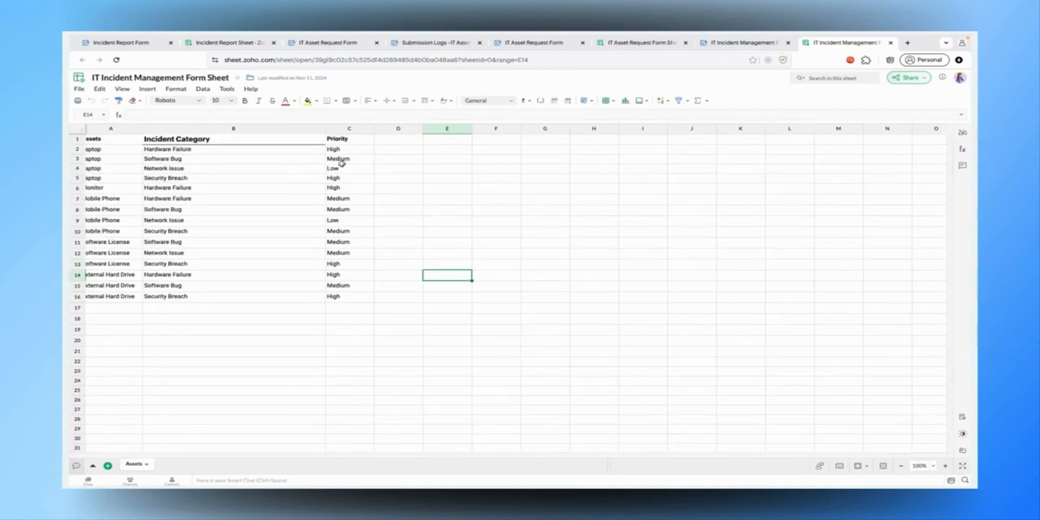
pyautogui.hscroll(-1, 247, 182)
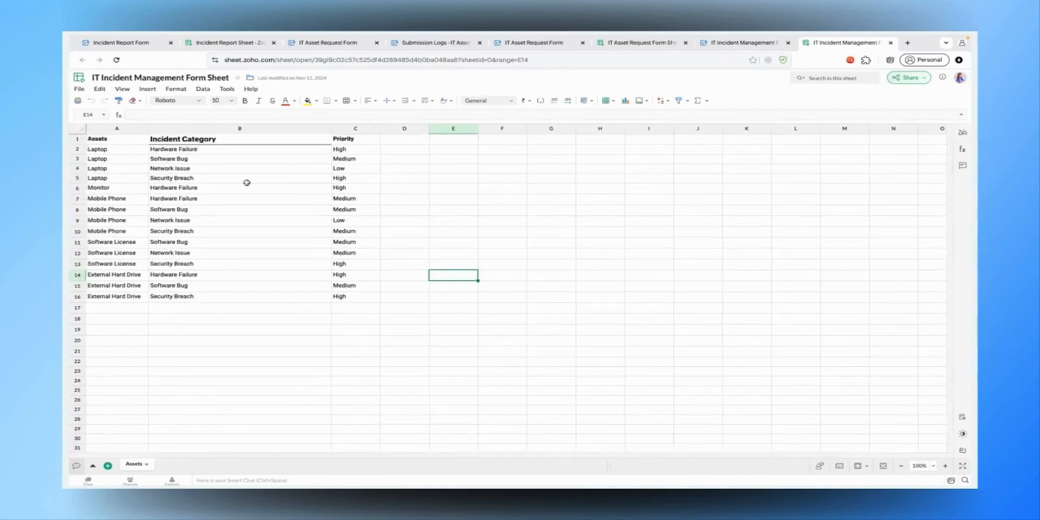
pyautogui.click(744, 43)
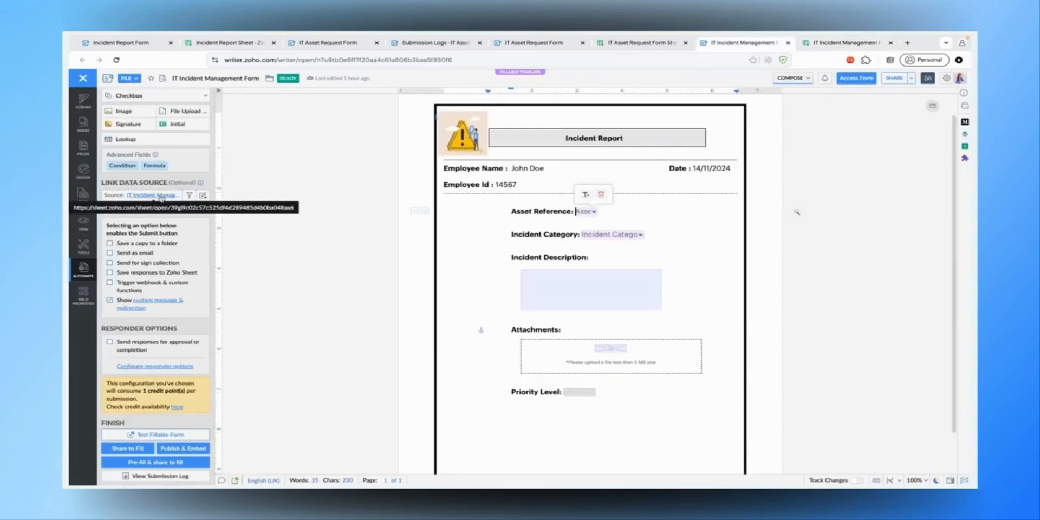
# Compare the Asset Reference dropdown's lookup source with the Assets column in the sheet, and inspect the field's visibility options.
pyautogui.click(587, 214)
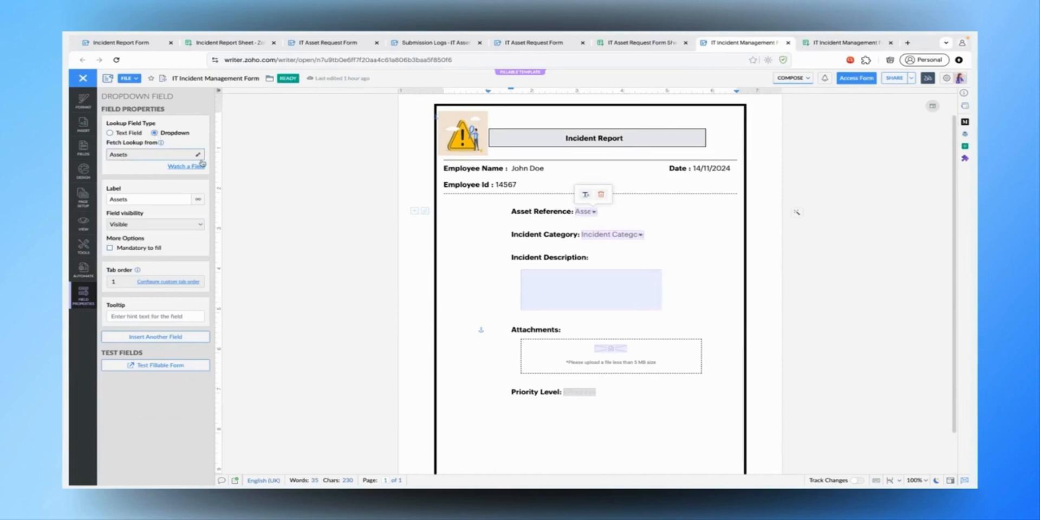
pyautogui.click(846, 45)
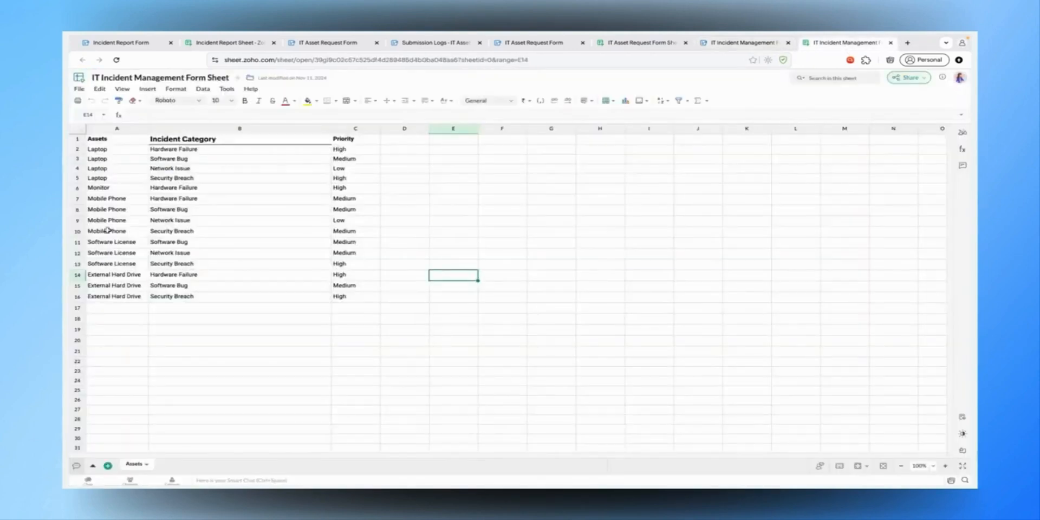
pyautogui.click(728, 47)
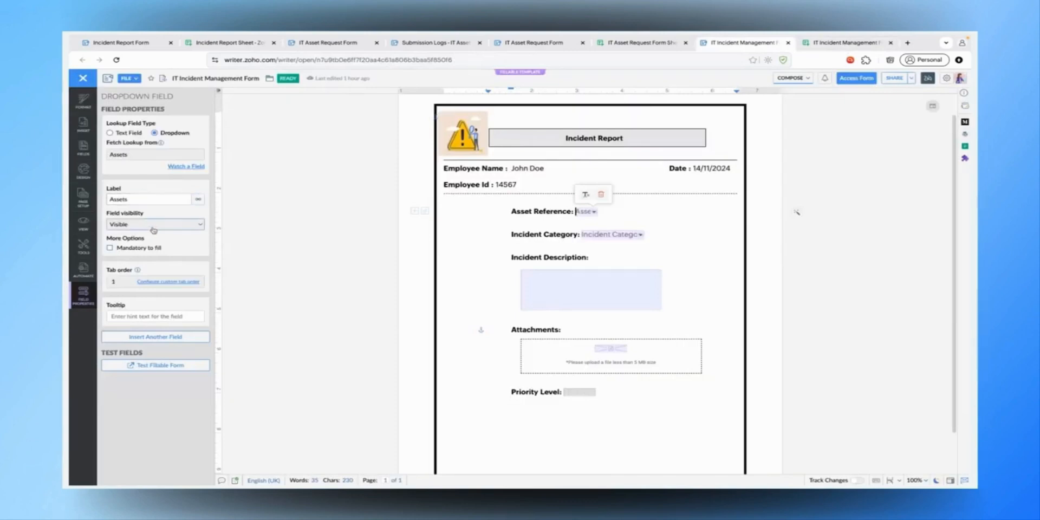
pyautogui.click(154, 224)
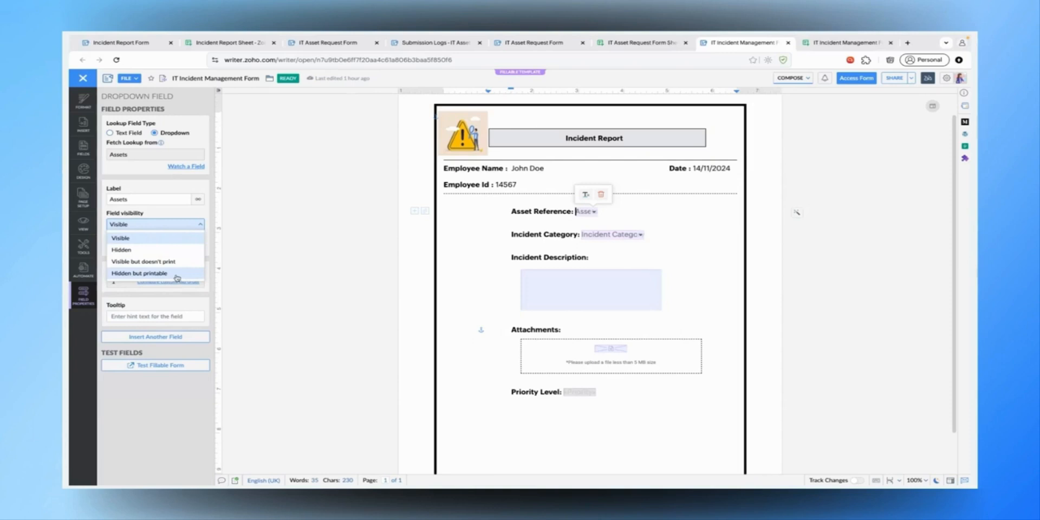
pyautogui.click(290, 307)
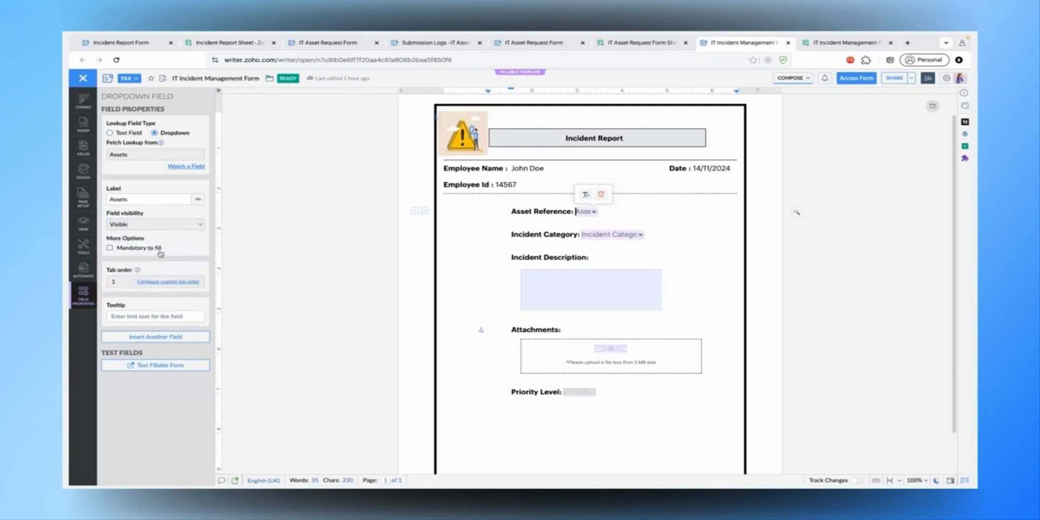
# Inspect the Incident Category dropdown's lookup configuration and watched field, comparing them with the data source sheet.
pyautogui.click(620, 238)
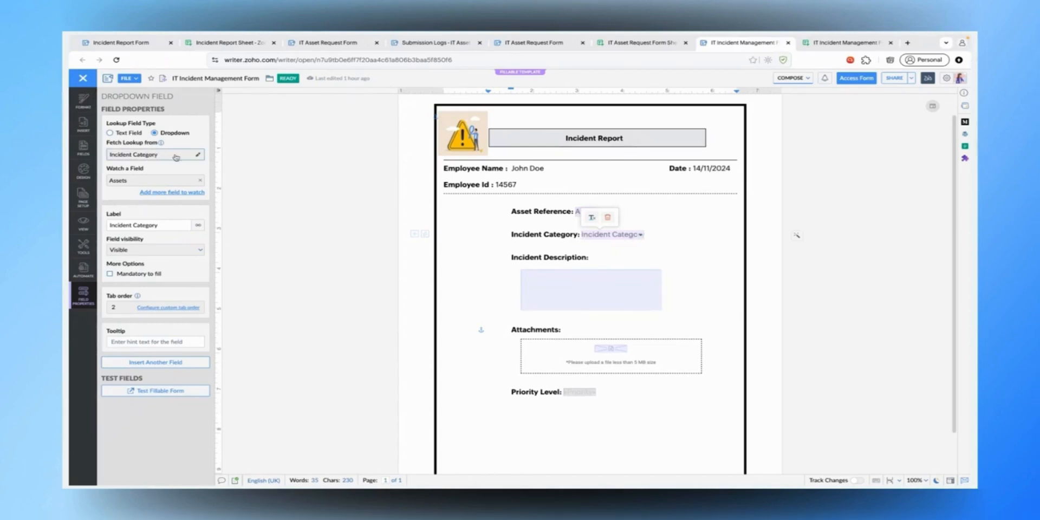
pyautogui.click(199, 157)
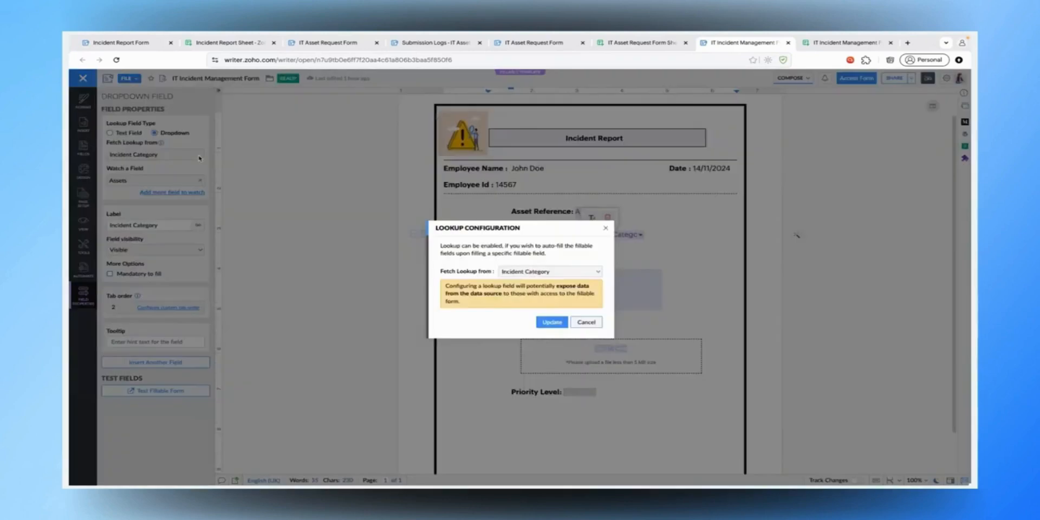
pyautogui.click(548, 271)
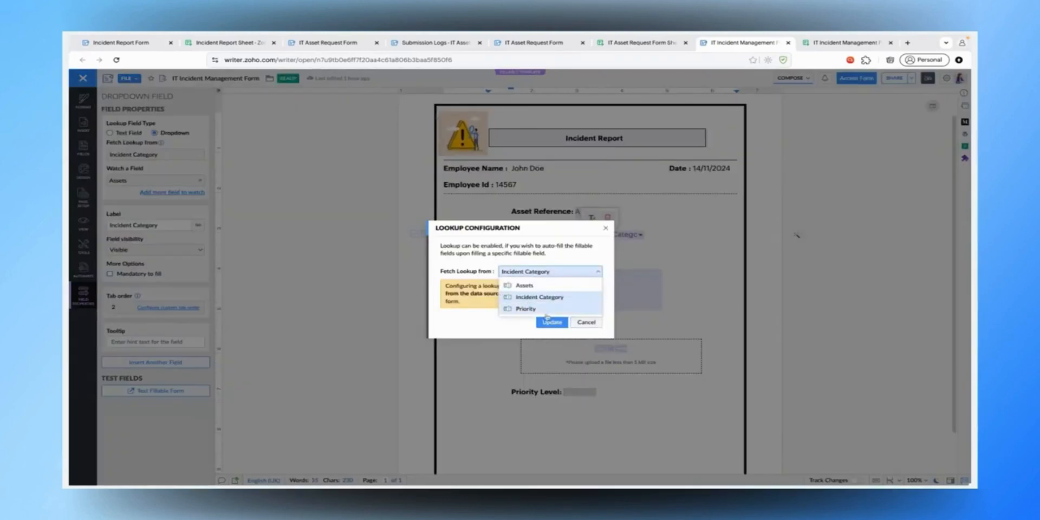
pyautogui.click(578, 326)
pyautogui.click(578, 324)
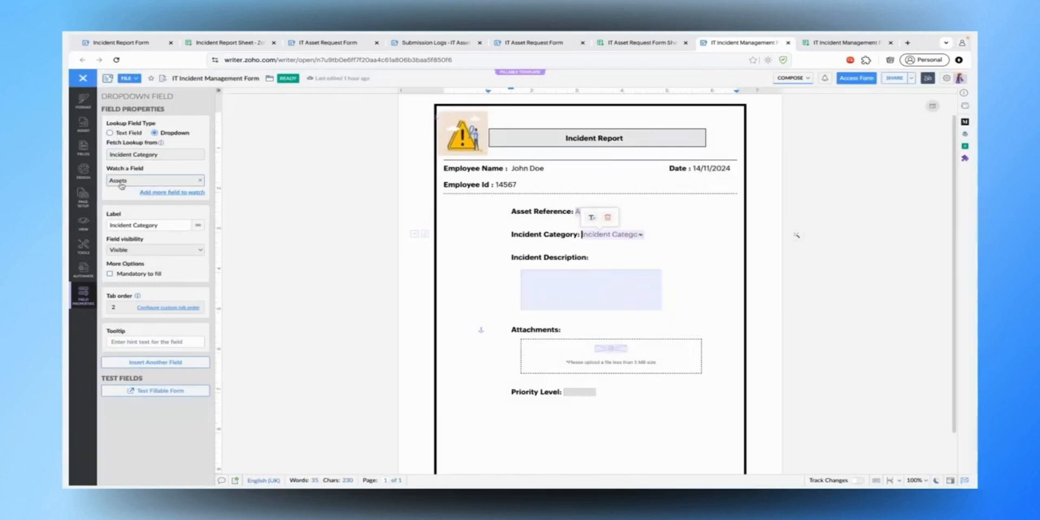
pyautogui.click(865, 47)
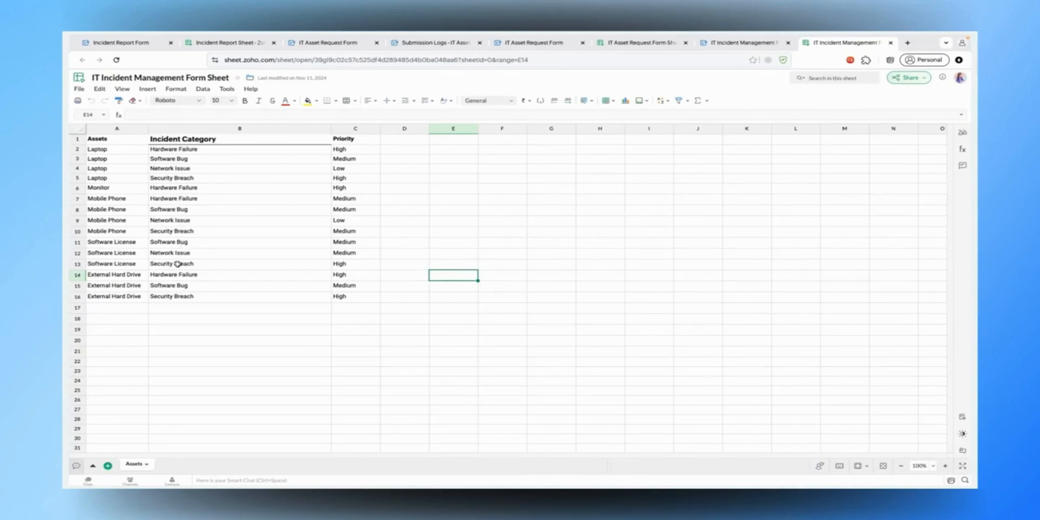
pyautogui.click(745, 47)
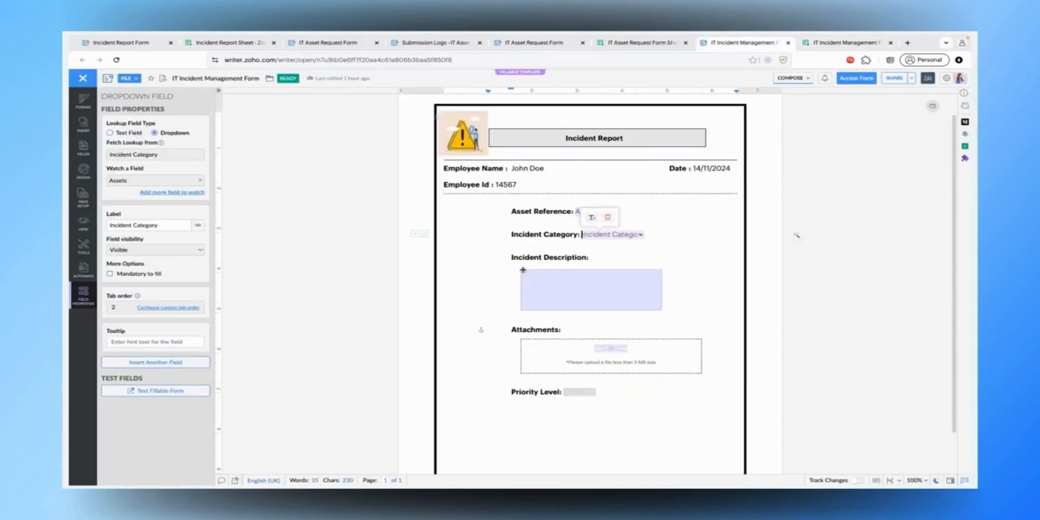
# Inspect the Incident Description box and the Attachments upload box in the form.
pyautogui.click(540, 286)
pyautogui.scroll(-1, 551, 299)
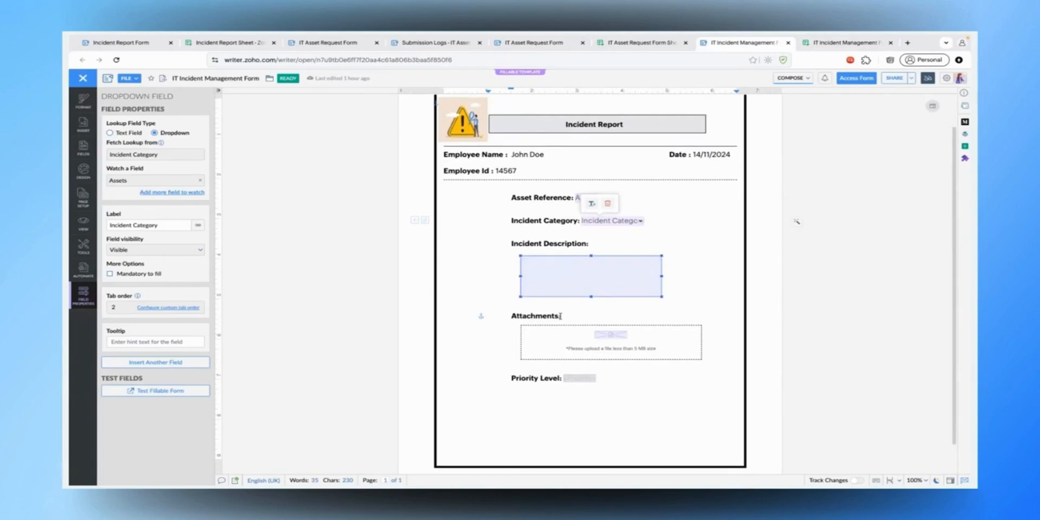
pyautogui.click(610, 389)
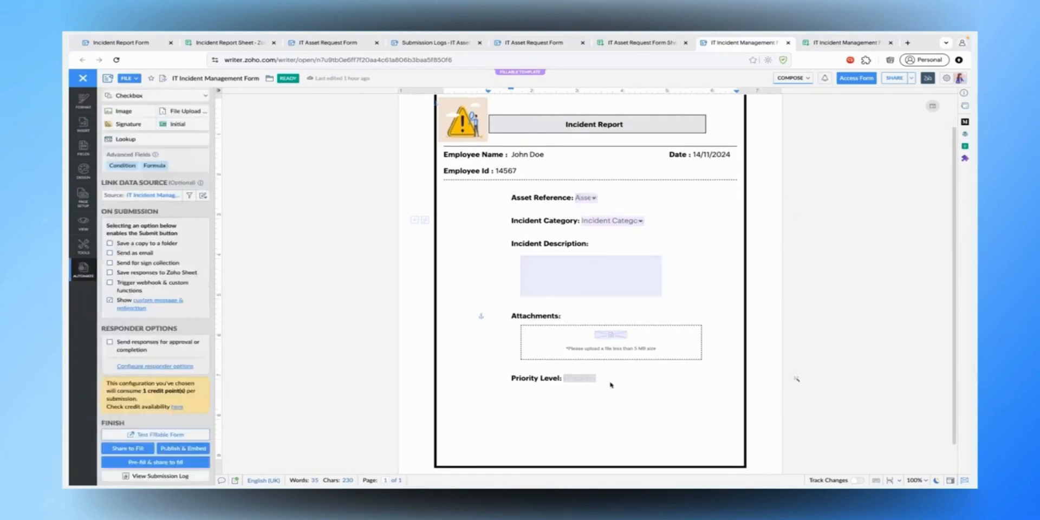
pyautogui.click(615, 338)
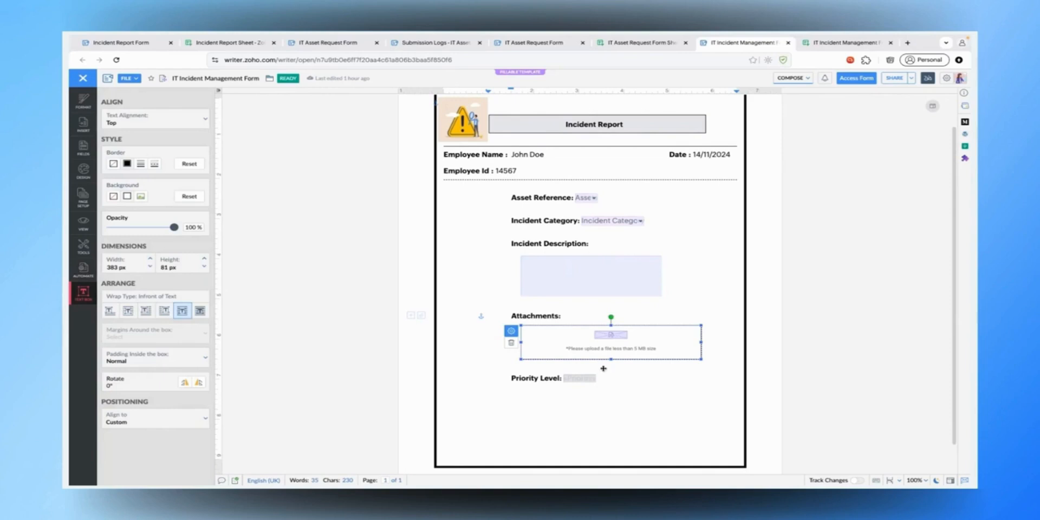
# Inspect the Priority Level field's properties, including its pre-filled value and the merge fields available for it.
pyautogui.click(598, 405)
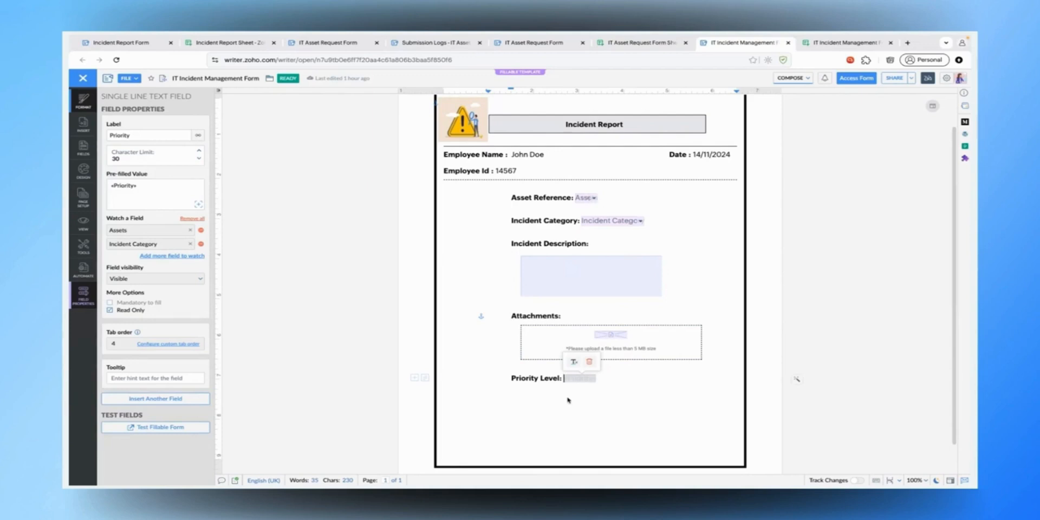
pyautogui.click(151, 186)
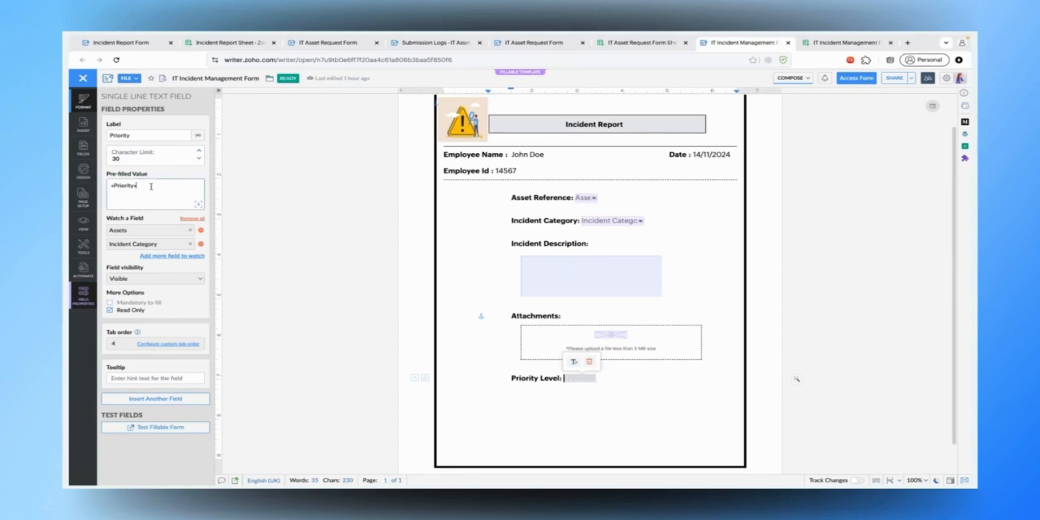
pyautogui.click(198, 203)
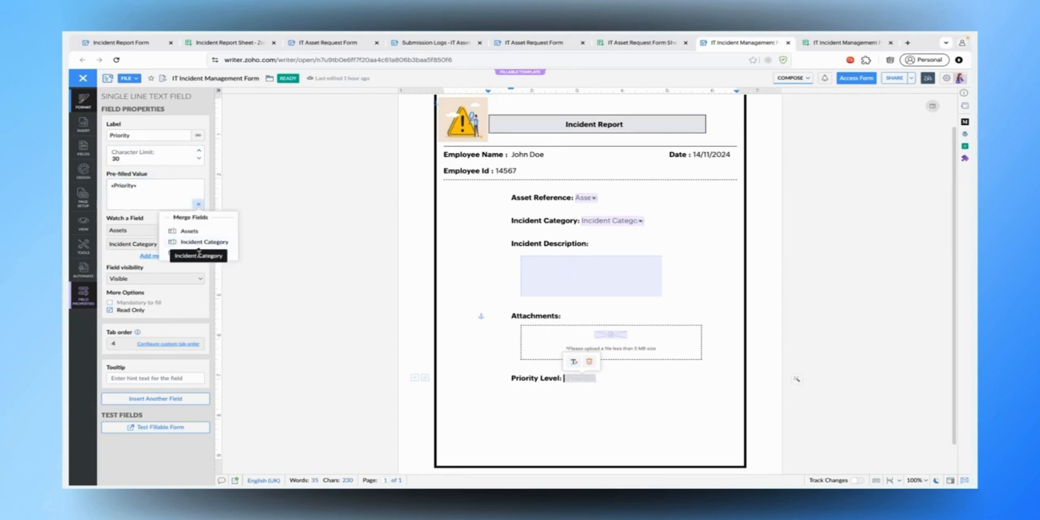
pyautogui.click(309, 256)
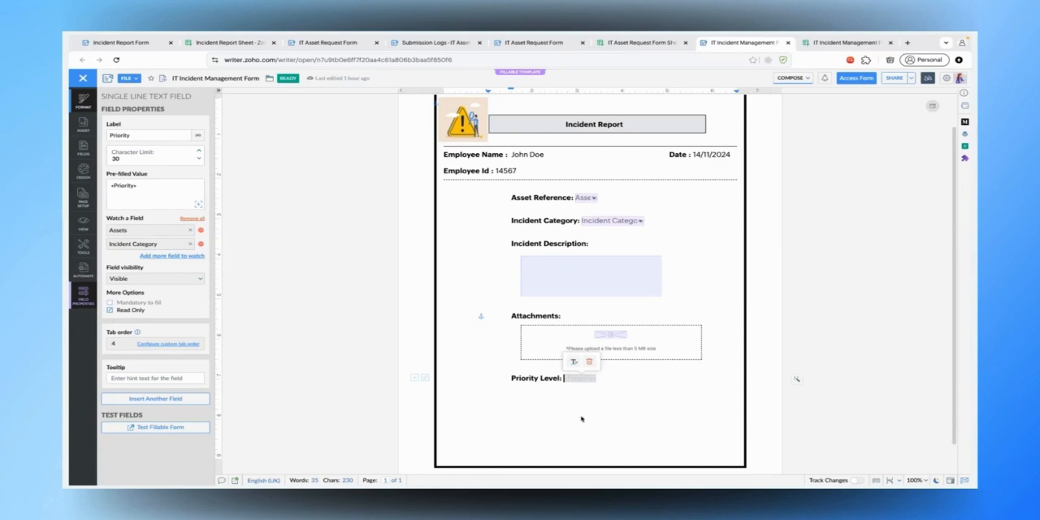
pyautogui.scroll(-1, 603, 399)
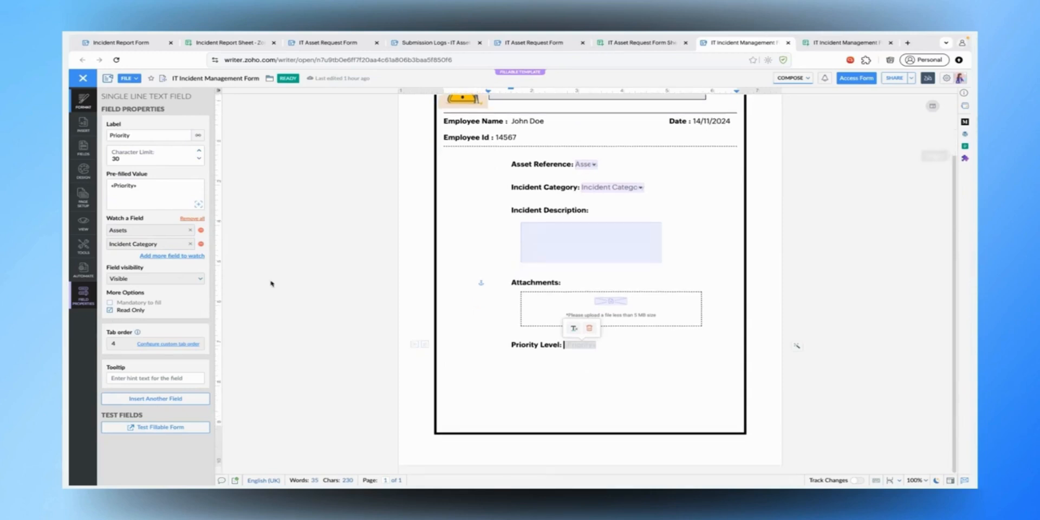
# Review the form's submission options, view the sign collection workflow setup and cancel it without saving.
pyautogui.click(84, 271)
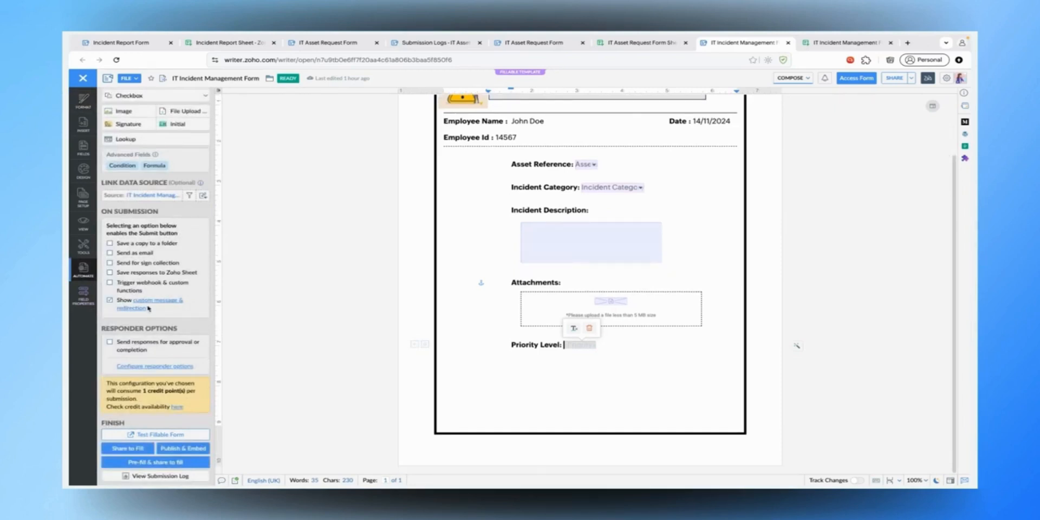
pyautogui.scroll(2, 466, 304)
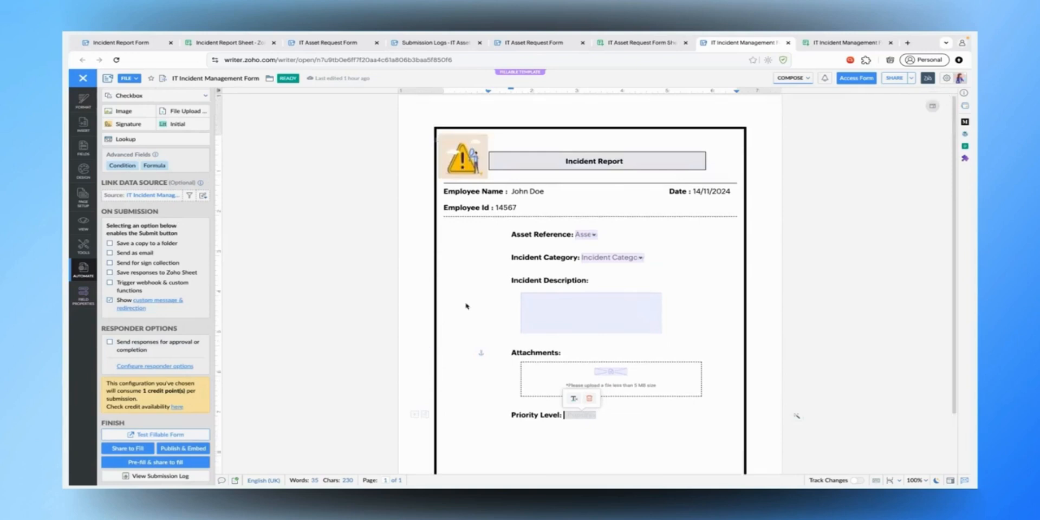
pyautogui.scroll(-2, 466, 307)
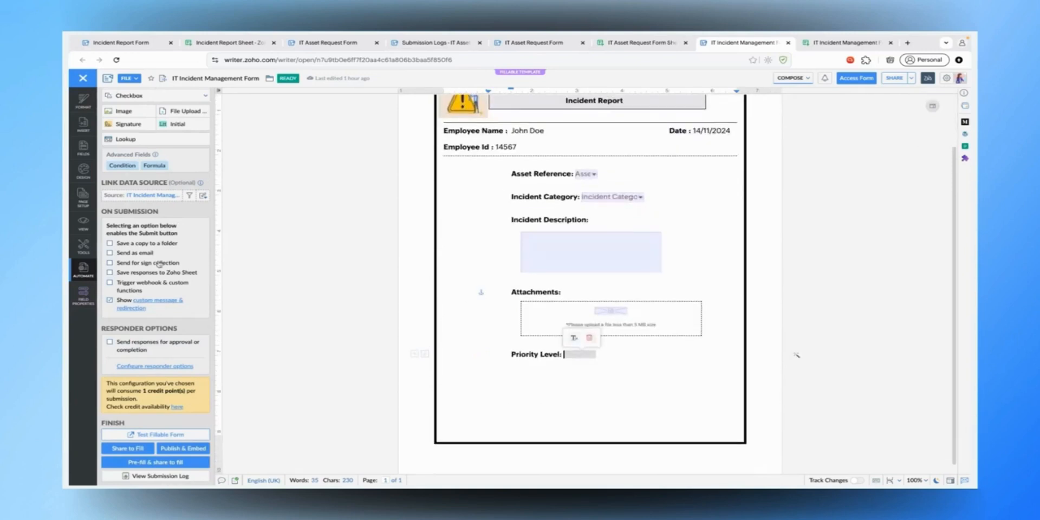
pyautogui.click(110, 263)
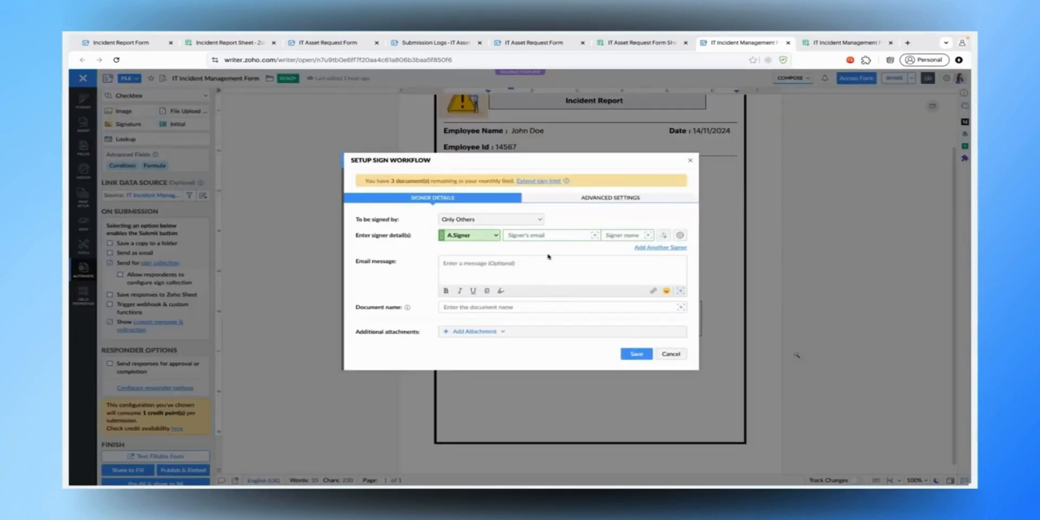
pyautogui.click(670, 353)
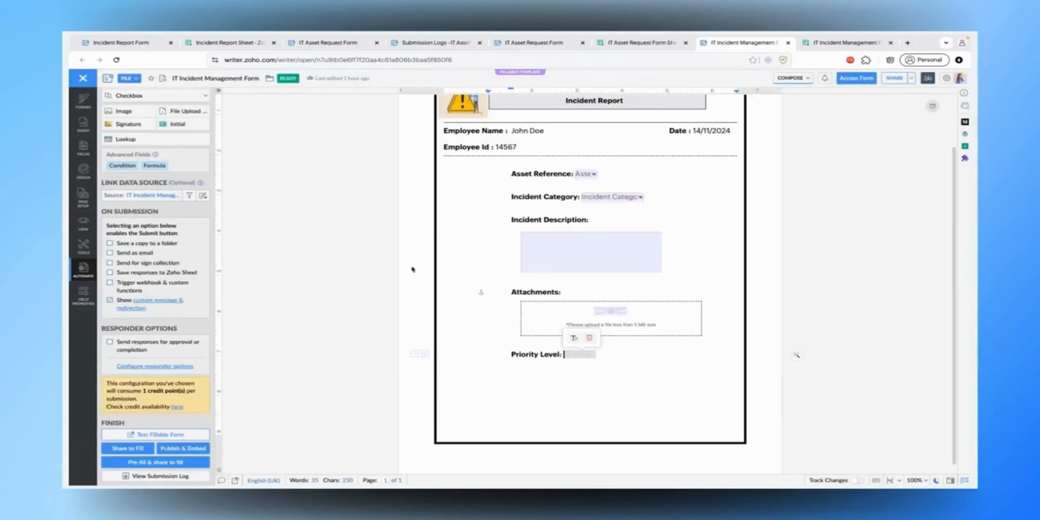
# Open the live incident form for filling and show the available Asset Reference choices.
pyautogui.click(857, 78)
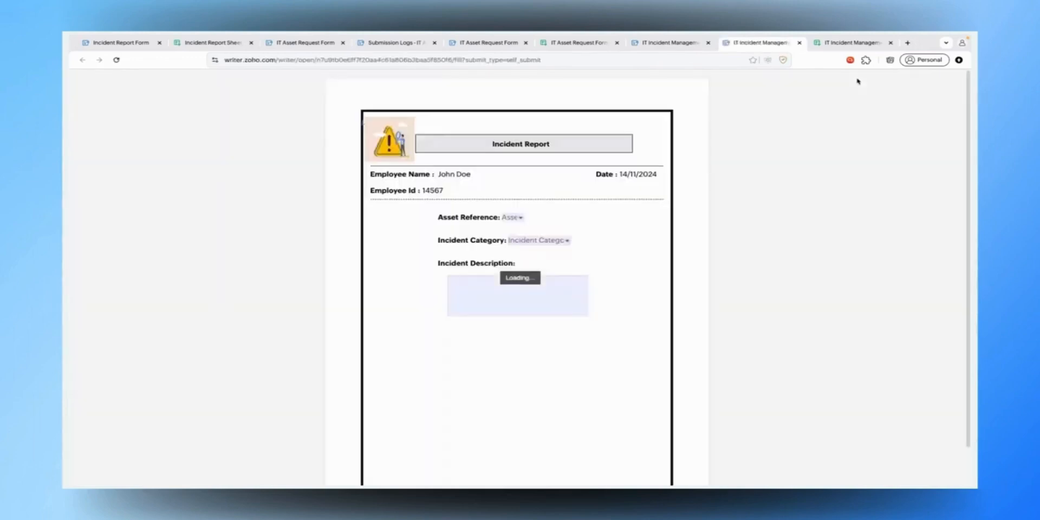
pyautogui.scroll(-1, 555, 259)
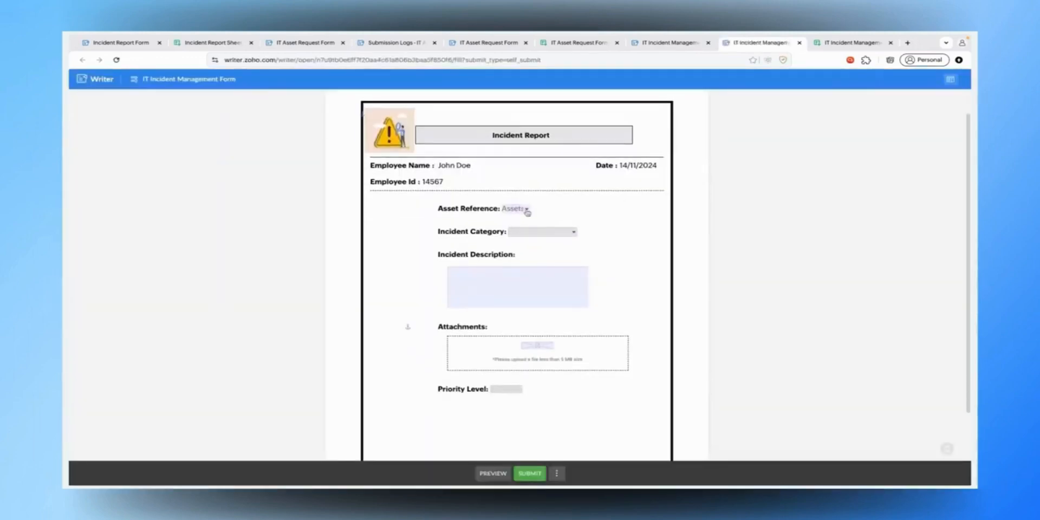
pyautogui.click(526, 209)
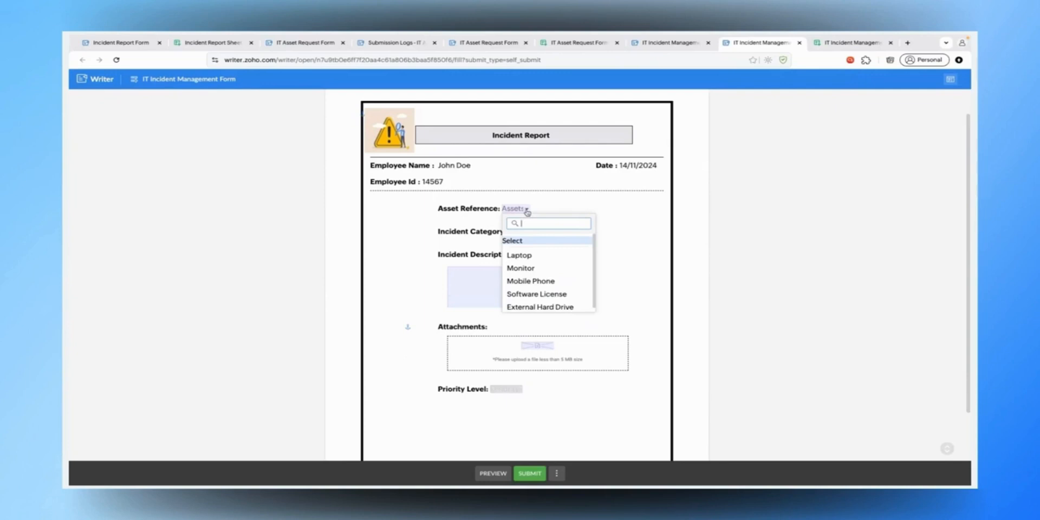
# Check the Incident Category field's lookup source and watched field in the template, and return to the live form.
pyautogui.click(675, 48)
pyautogui.click(601, 200)
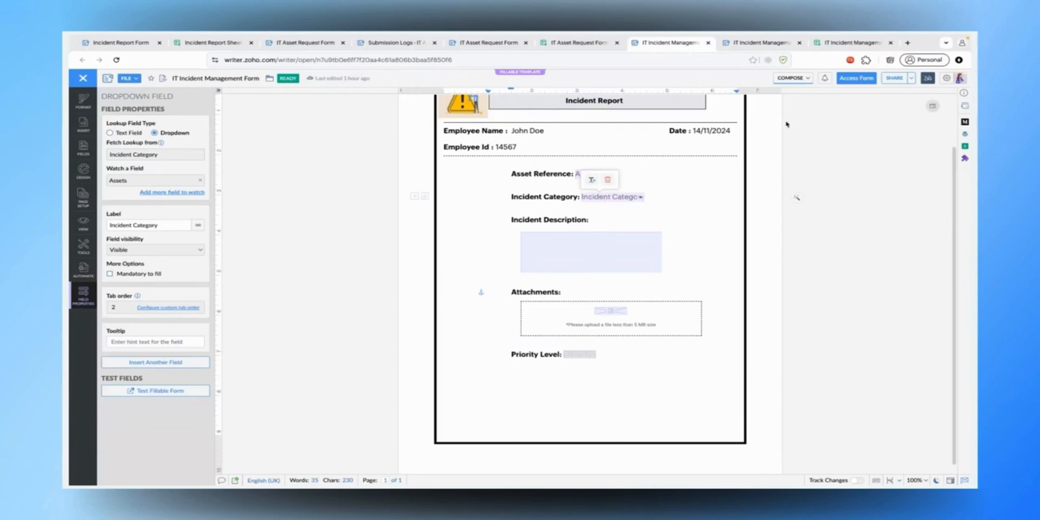
pyautogui.click(780, 41)
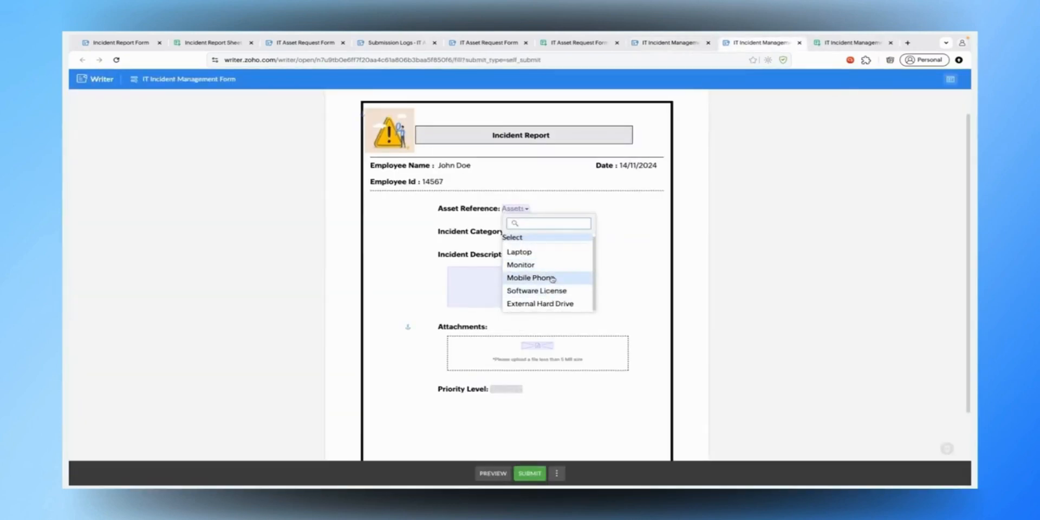
# Fill in the form with Mobile Phone as asset reference, Network Issue as incident category and "Network failure" as incident description.
pyautogui.click(552, 279)
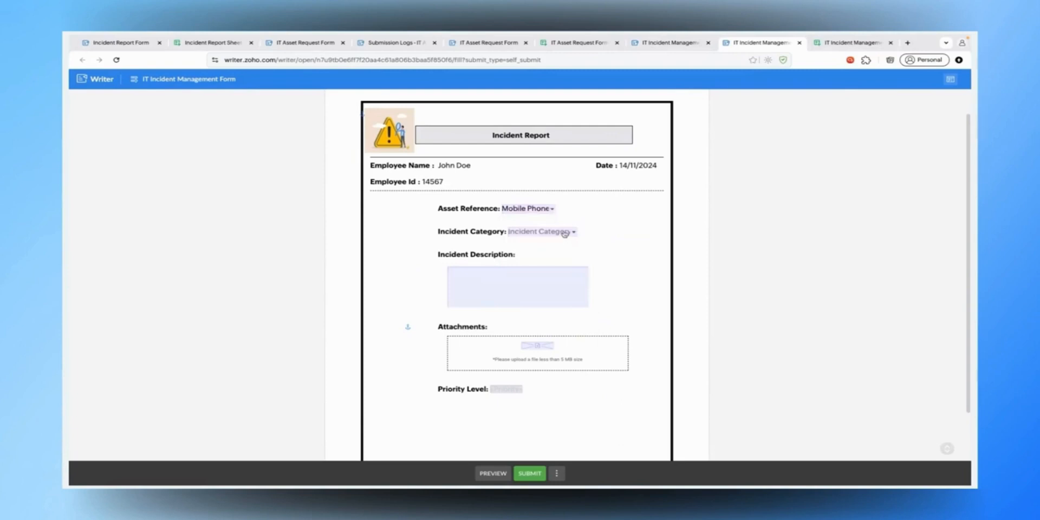
pyautogui.click(564, 232)
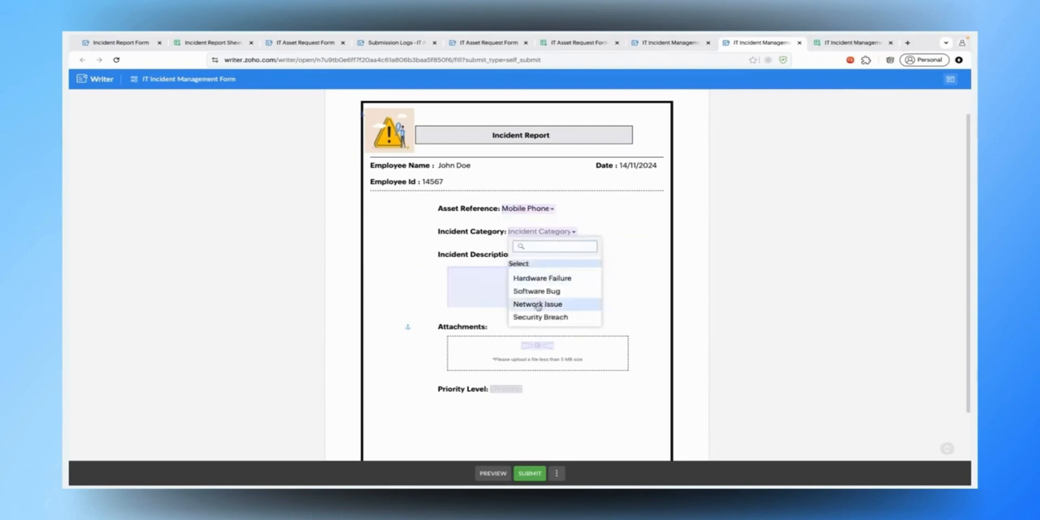
pyautogui.click(538, 304)
pyautogui.click(537, 296)
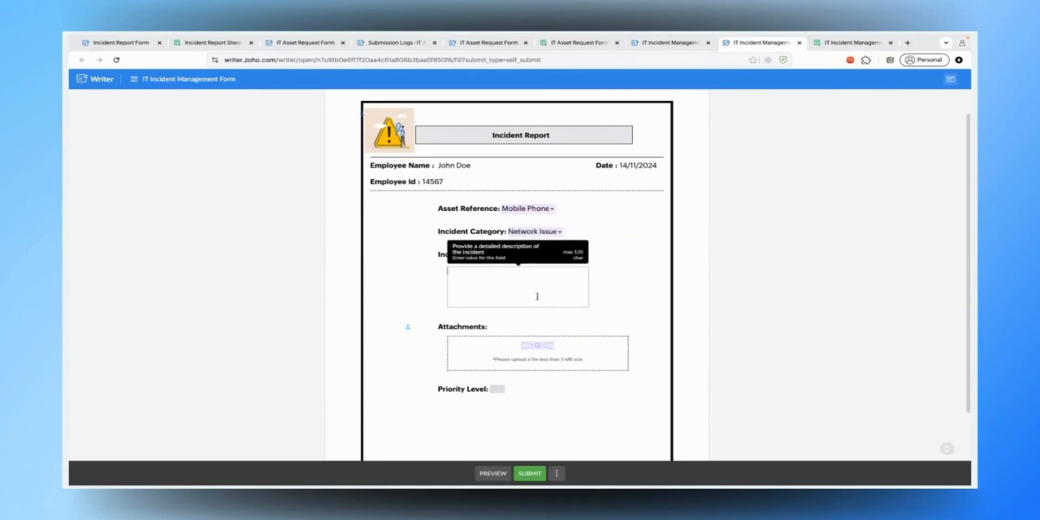
pyautogui.write('Network failure')
# Upload Signature.pdf from the Downloads folder as the incident attachment.
pyautogui.click(551, 347)
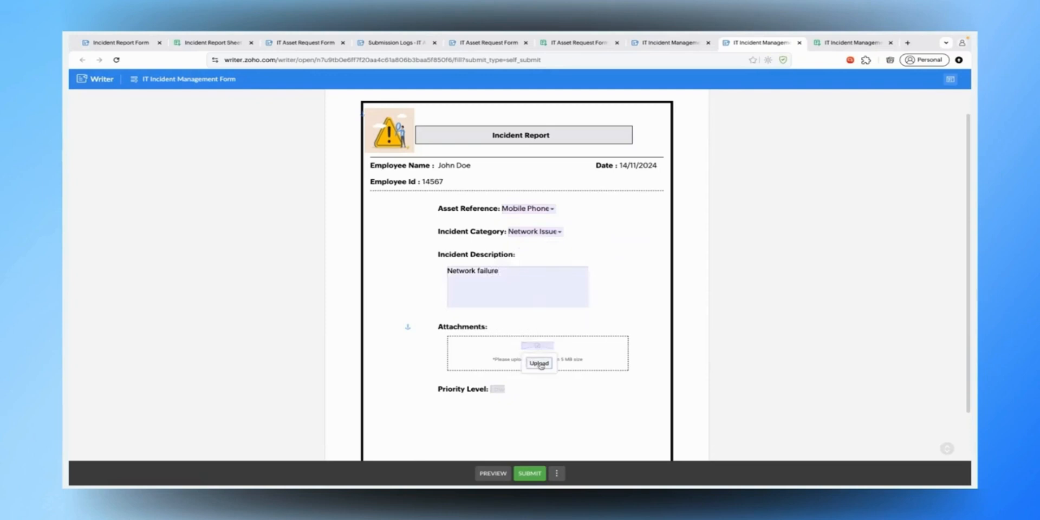
pyautogui.scroll(-10, 348, 218)
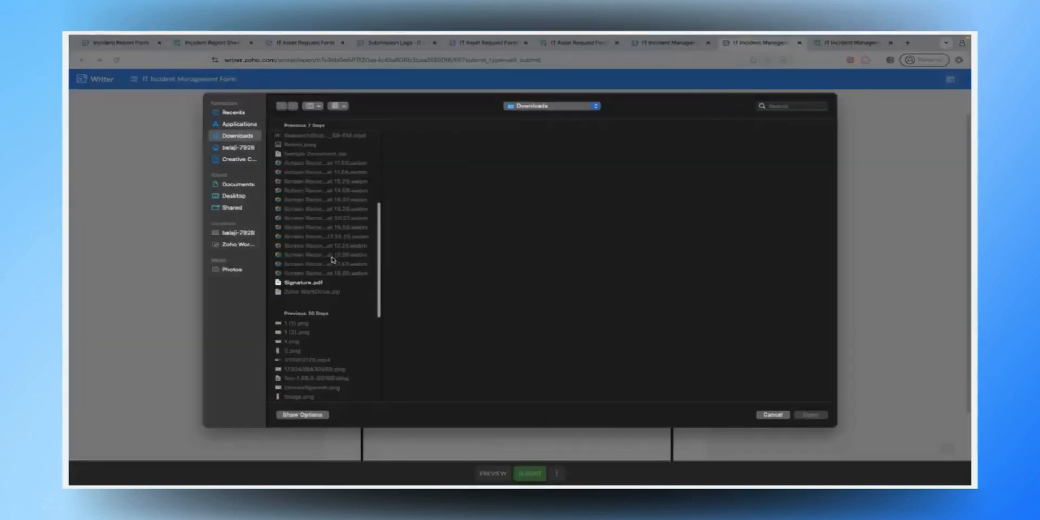
pyautogui.click(306, 284)
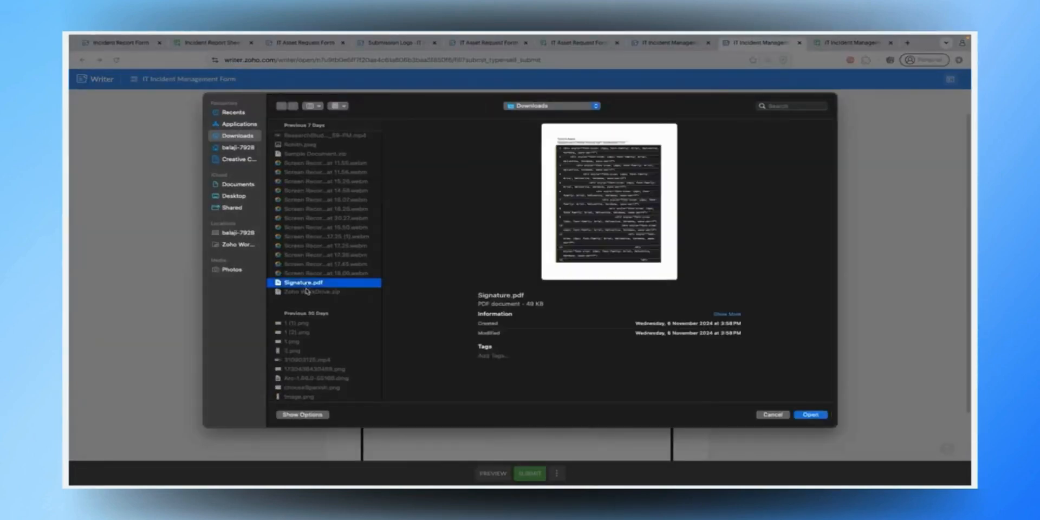
pyautogui.scroll(-3, 307, 295)
pyautogui.scroll(5, 307, 295)
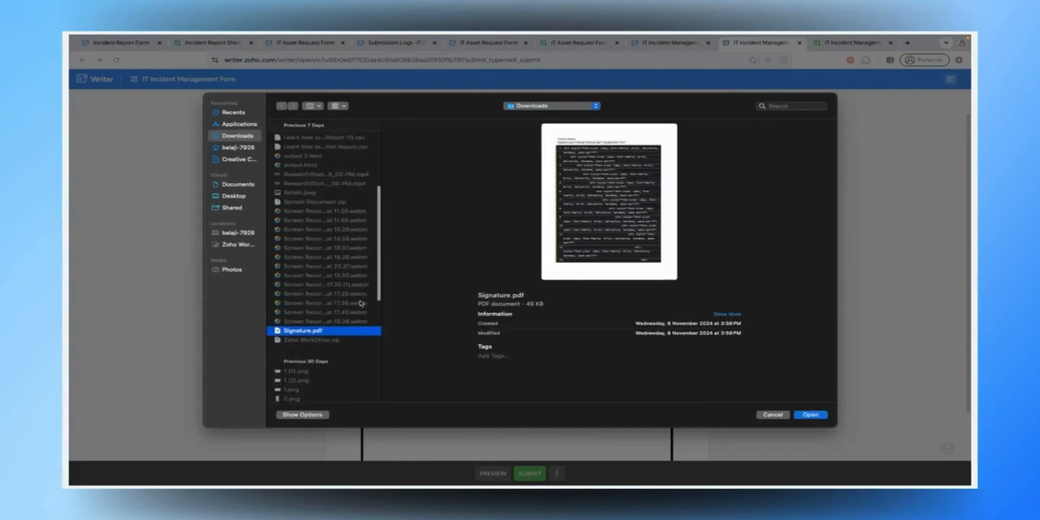
pyautogui.click(811, 414)
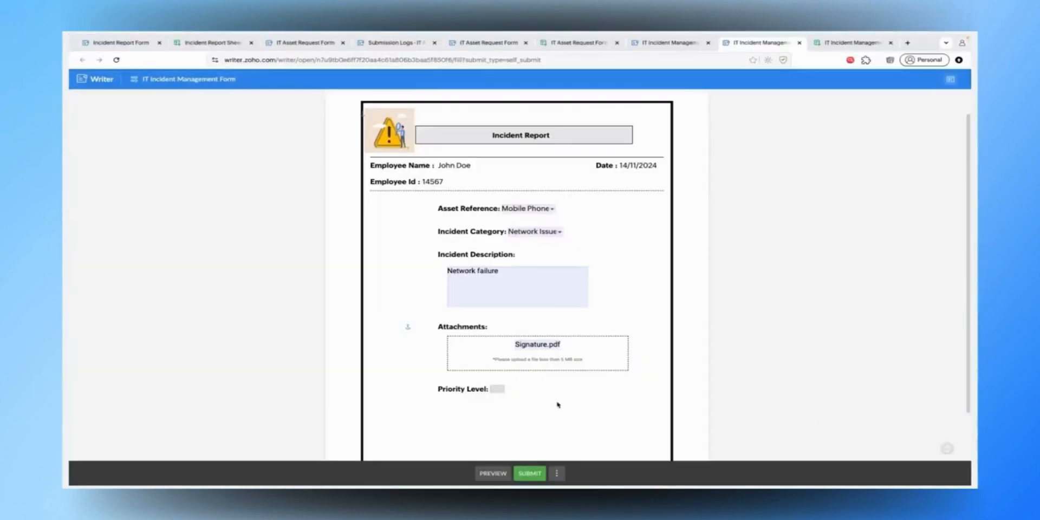
# Submit the completed incident form and return to the IT Incident Management Form template in the editor.
pyautogui.scroll(-1, 552, 403)
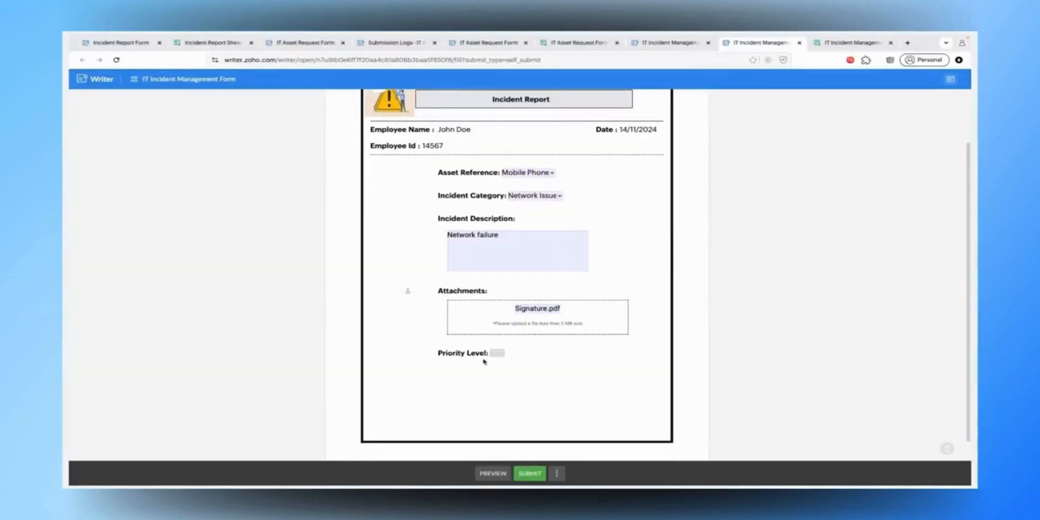
pyautogui.scroll(1, 511, 364)
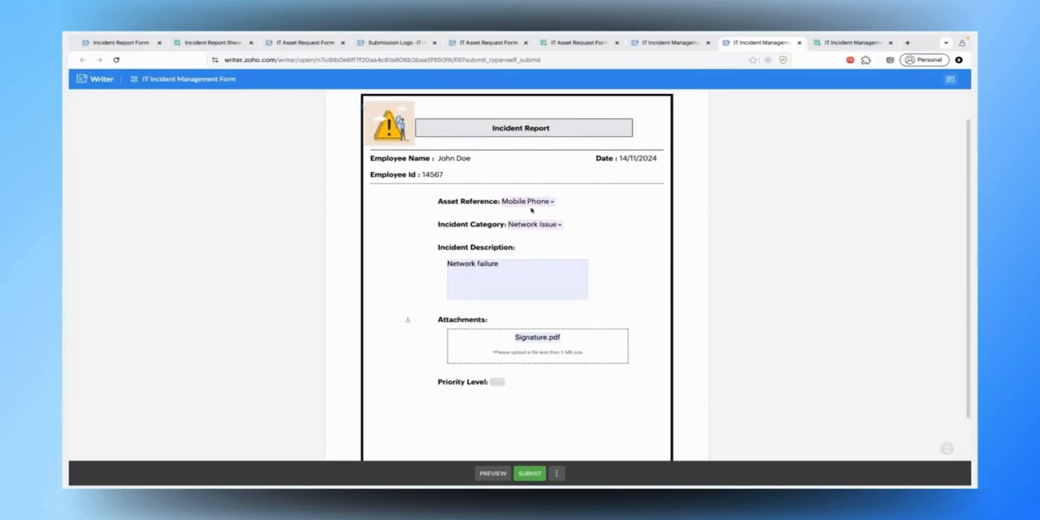
pyautogui.scroll(-2, 532, 246)
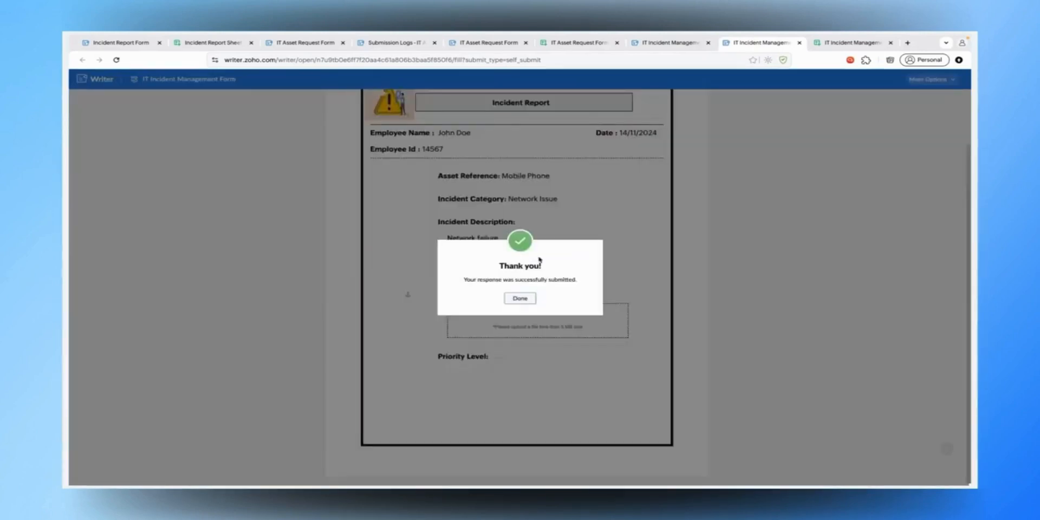
pyautogui.click(683, 44)
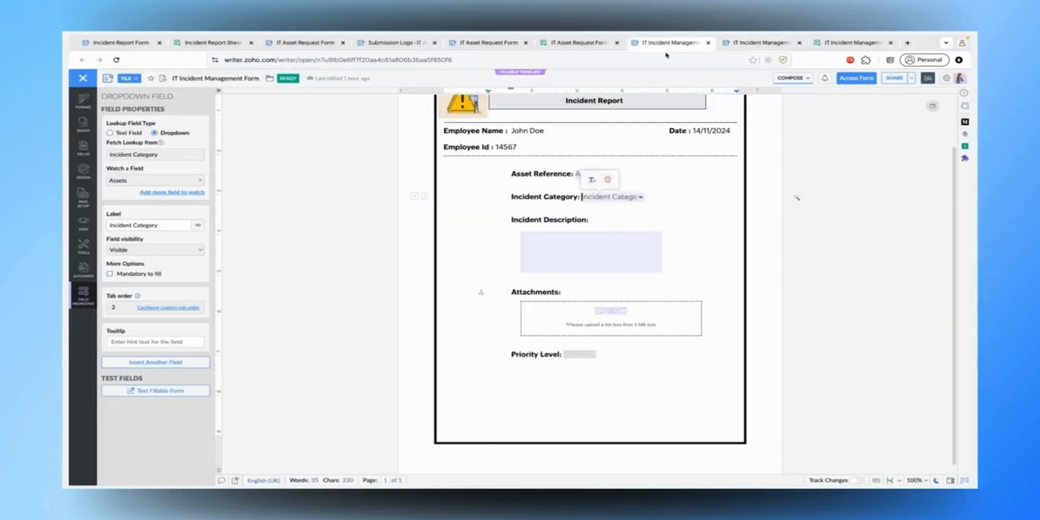
pyautogui.scroll(2, 476, 262)
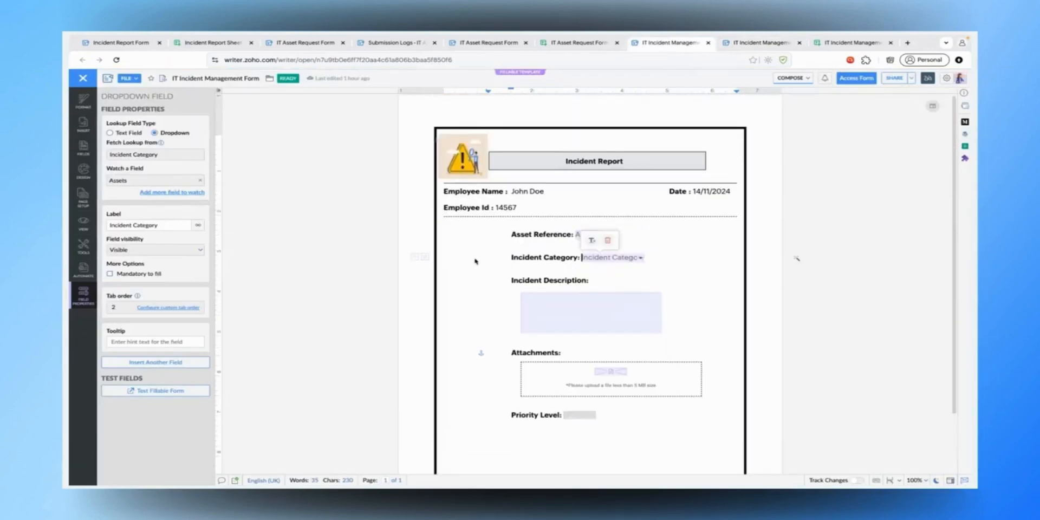